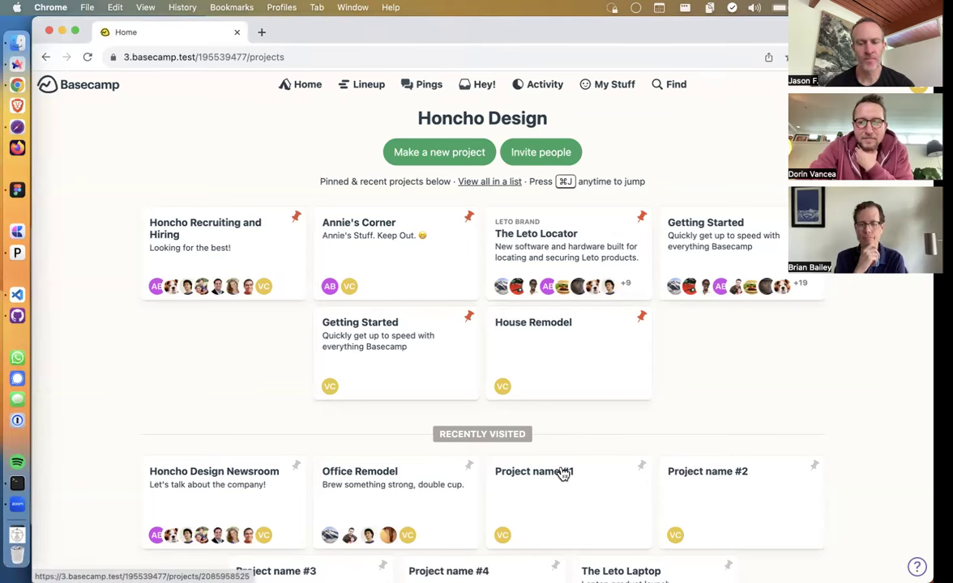
Drop Project name #1 onto Project name #2 and title the new stack 'Cycle 5'.
{"action": "left_click_drag", "start_coordinate": [553, 496], "coordinate": [734, 515]}
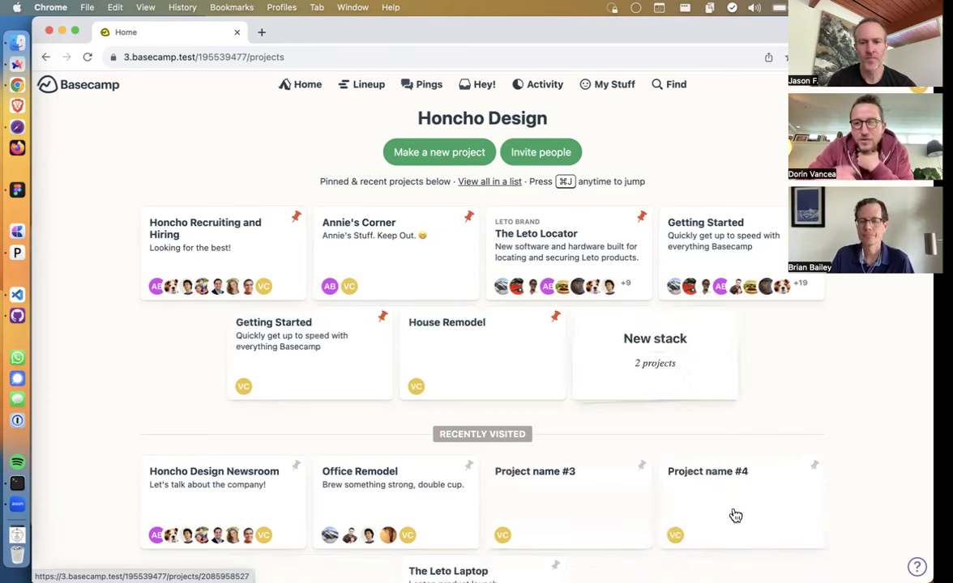
{"action": "left_click", "coordinate": [669, 344]}
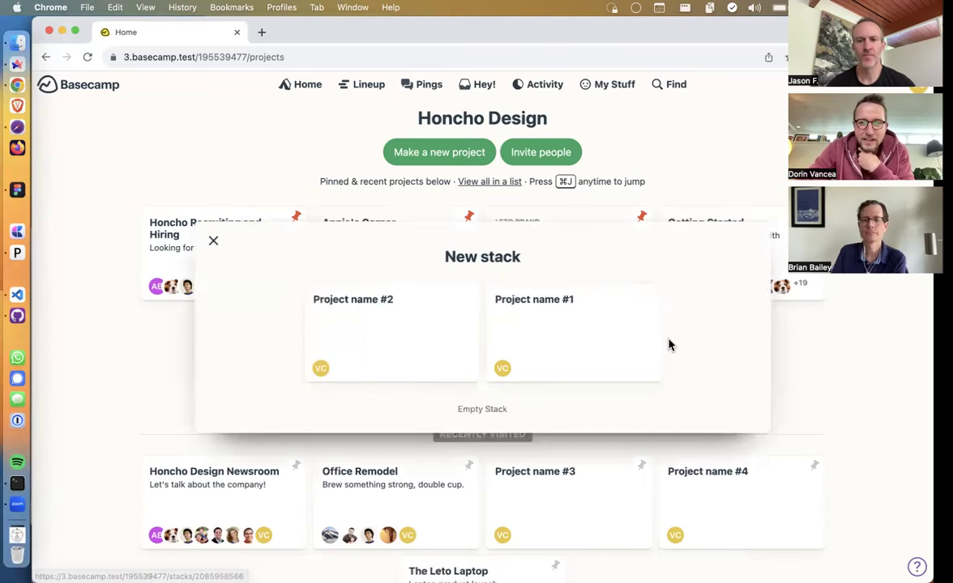
{"action": "left_click", "coordinate": [471, 258]}
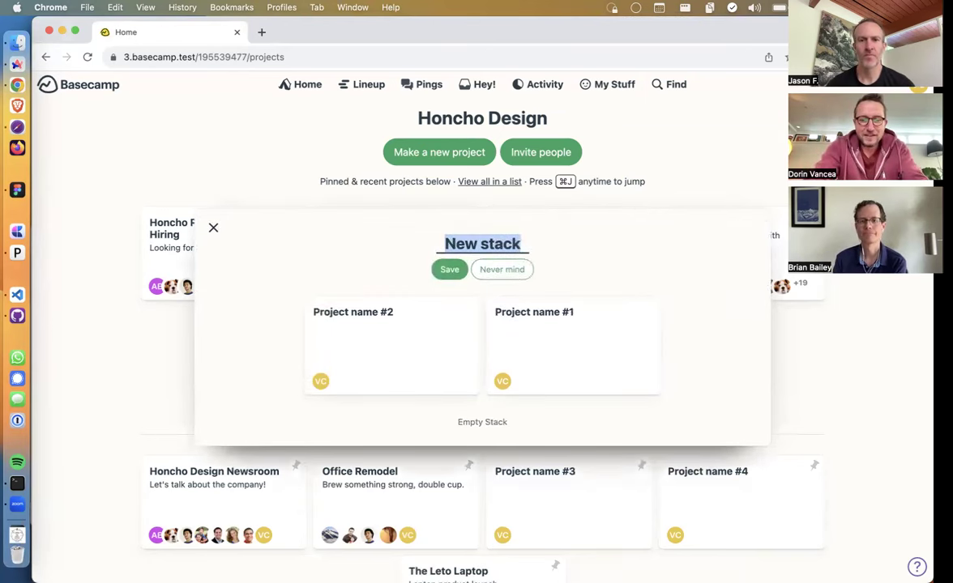
{"action": "type", "text": "Cycle 5"}
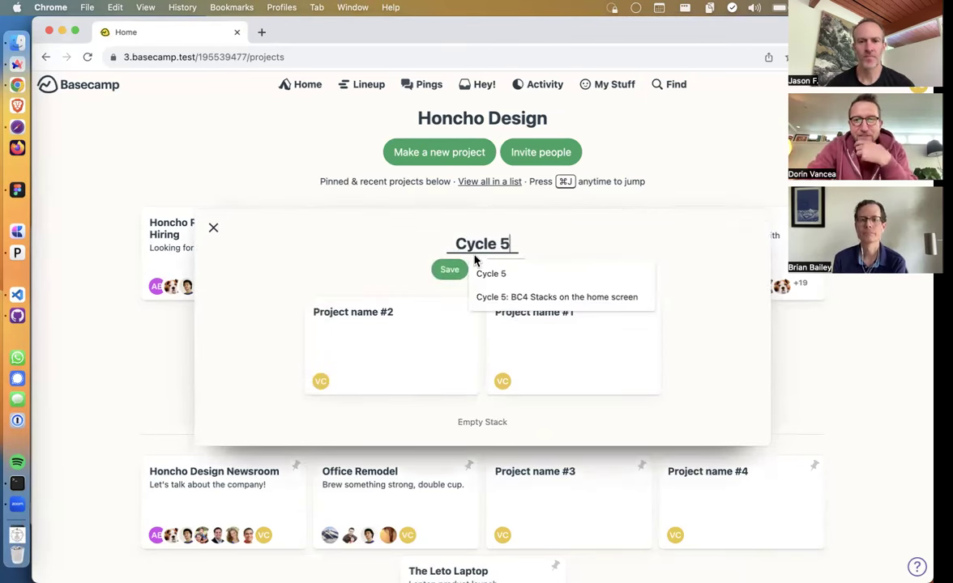
{"action": "left_click", "coordinate": [448, 271]}
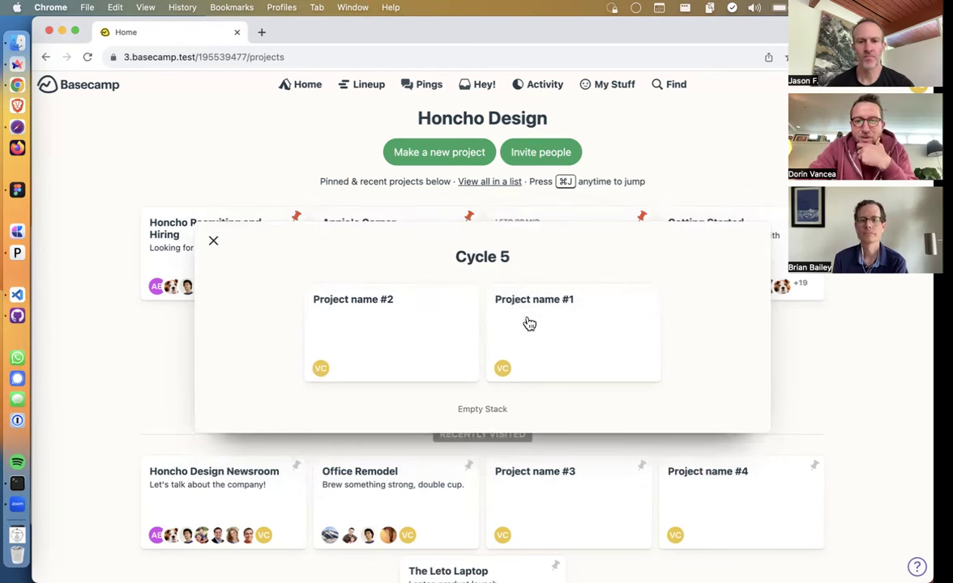
{"action": "left_click", "coordinate": [213, 243]}
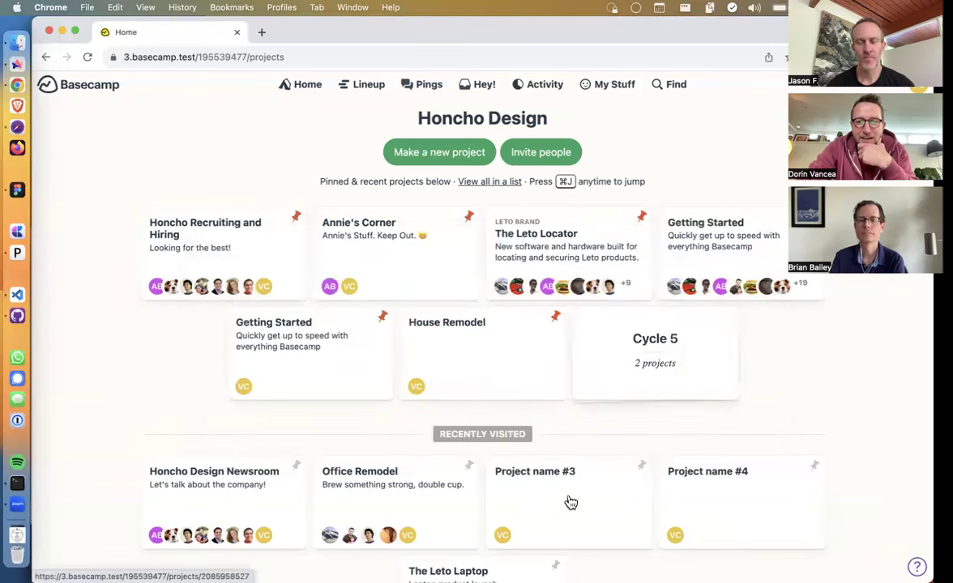
Stack Project name #3 onto House Remodel and check the new stack's projects.
{"action": "left_click_drag", "start_coordinate": [570, 503], "coordinate": [419, 368]}
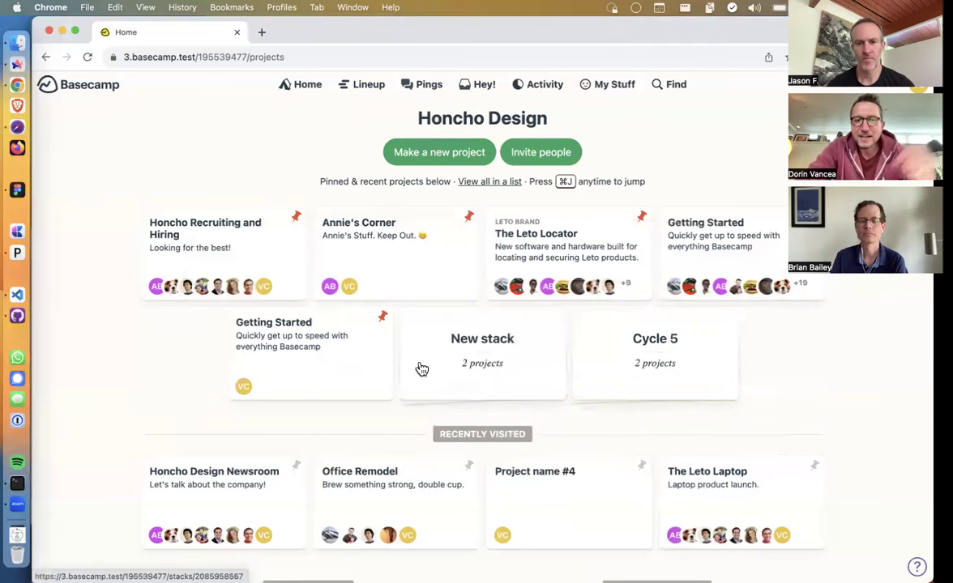
{"action": "left_click", "coordinate": [474, 336]}
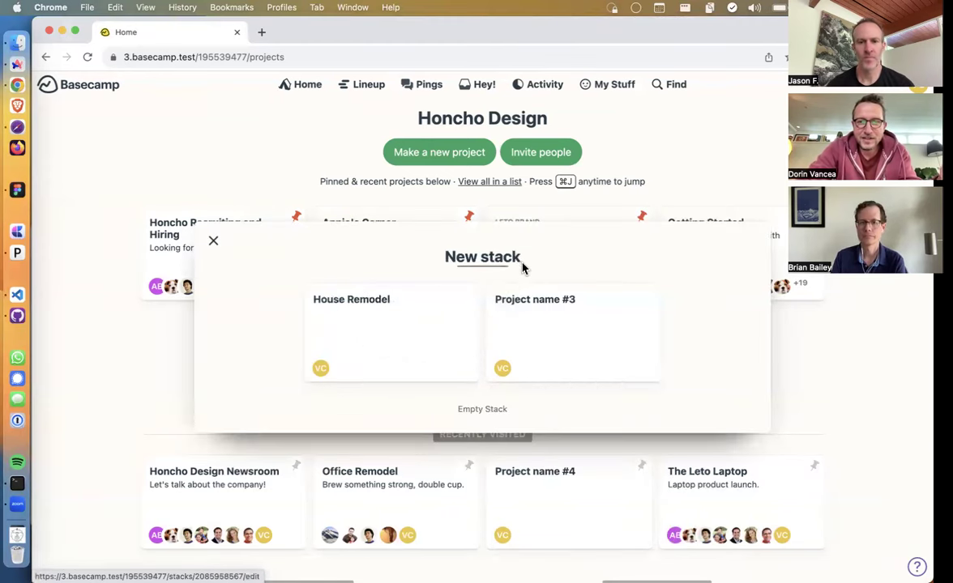
{"action": "left_click", "coordinate": [215, 241]}
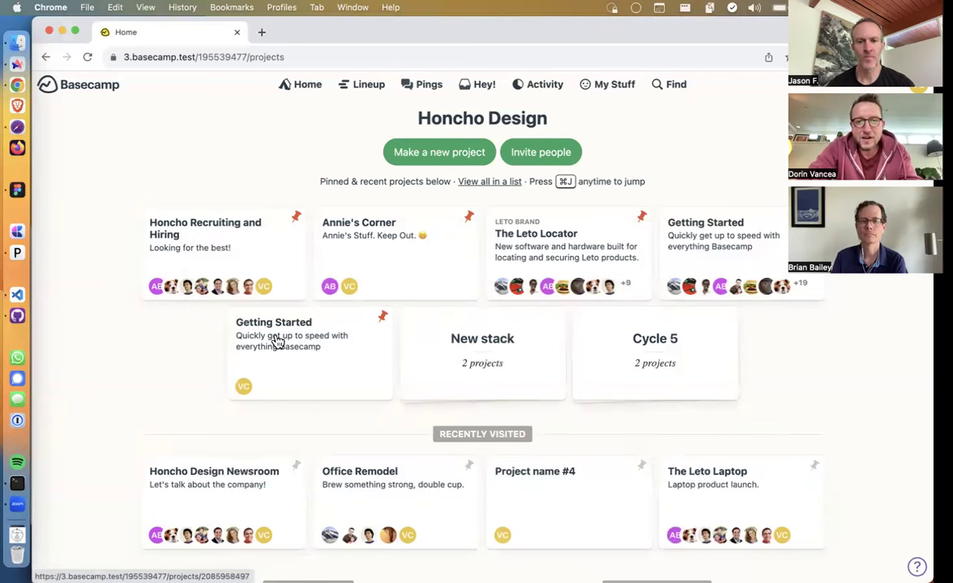
Stack Getting Started onto Annie's Corner and name that stack 'Hello world'.
{"action": "left_click_drag", "start_coordinate": [275, 341], "coordinate": [525, 277]}
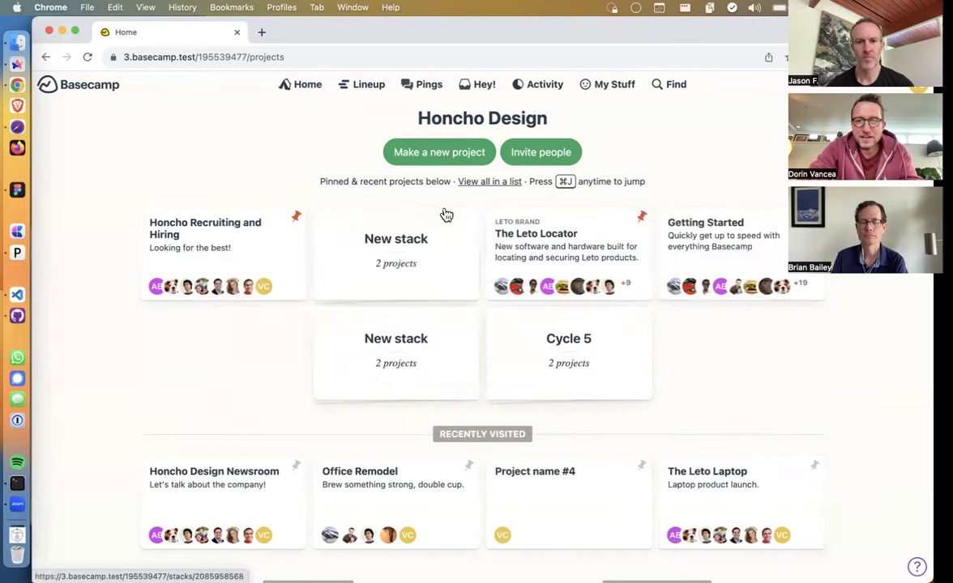
{"action": "left_click", "coordinate": [404, 247]}
{"action": "left_click", "coordinate": [502, 256]}
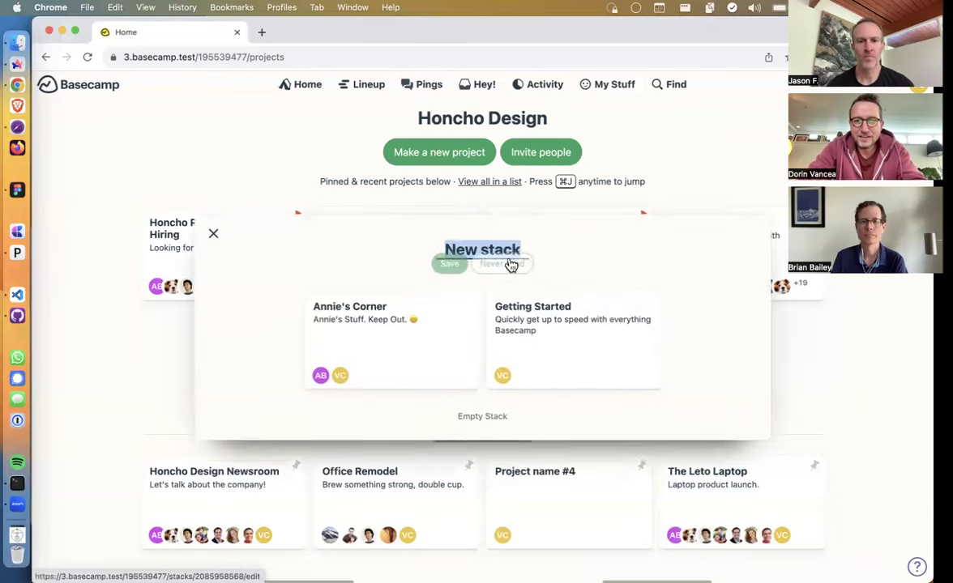
{"action": "type", "text": "Hello world"}
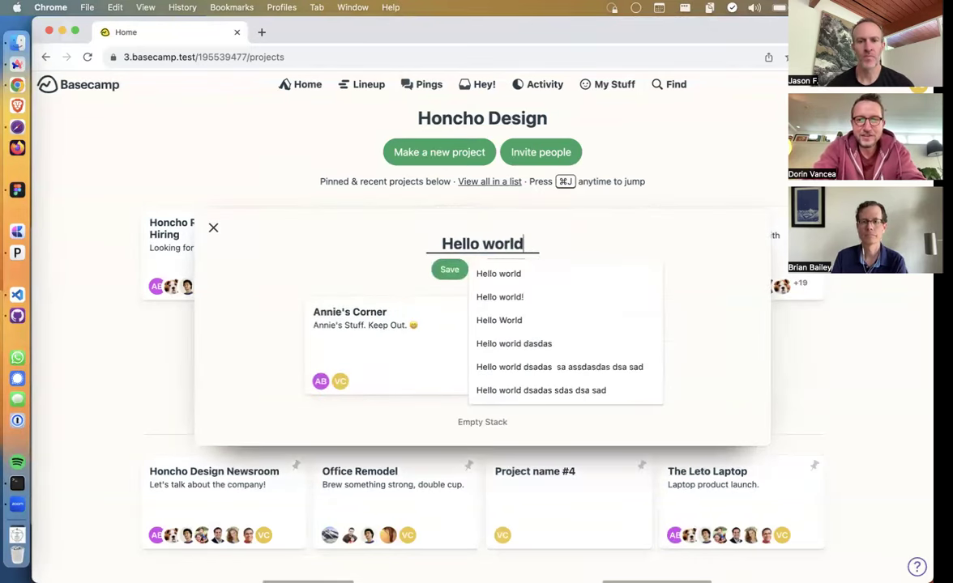
{"action": "key", "text": "Return"}
{"action": "left_click", "coordinate": [213, 241]}
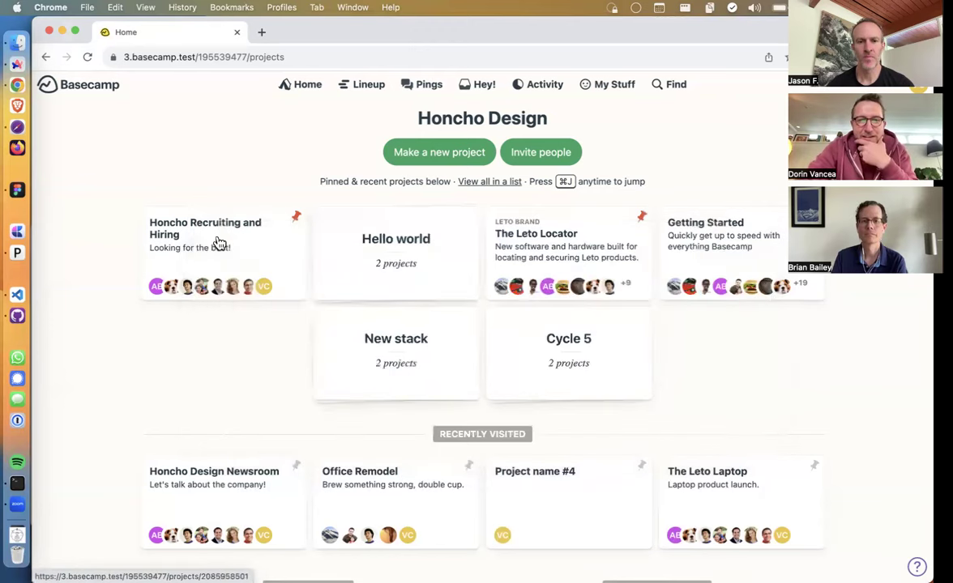
Move Cycle 5 to the front, rename the House Remodel stack 'Basecamp', and place it beside Cycle 5.
{"action": "left_click_drag", "start_coordinate": [353, 238], "coordinate": [633, 245]}
{"action": "left_click_drag", "start_coordinate": [555, 333], "coordinate": [211, 239]}
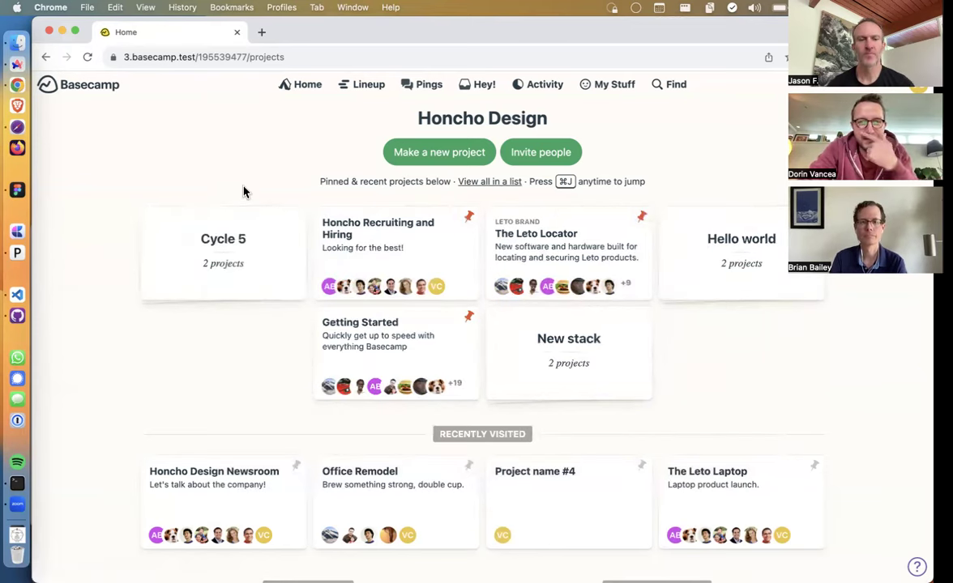
{"action": "left_click", "coordinate": [607, 343]}
{"action": "left_click", "coordinate": [517, 257]}
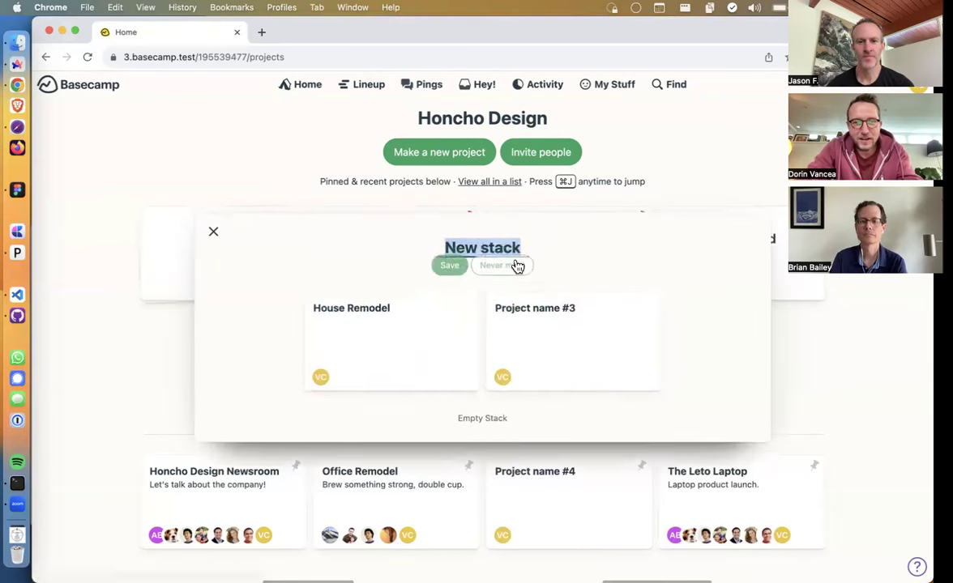
{"action": "type", "text": "Basecamp"}
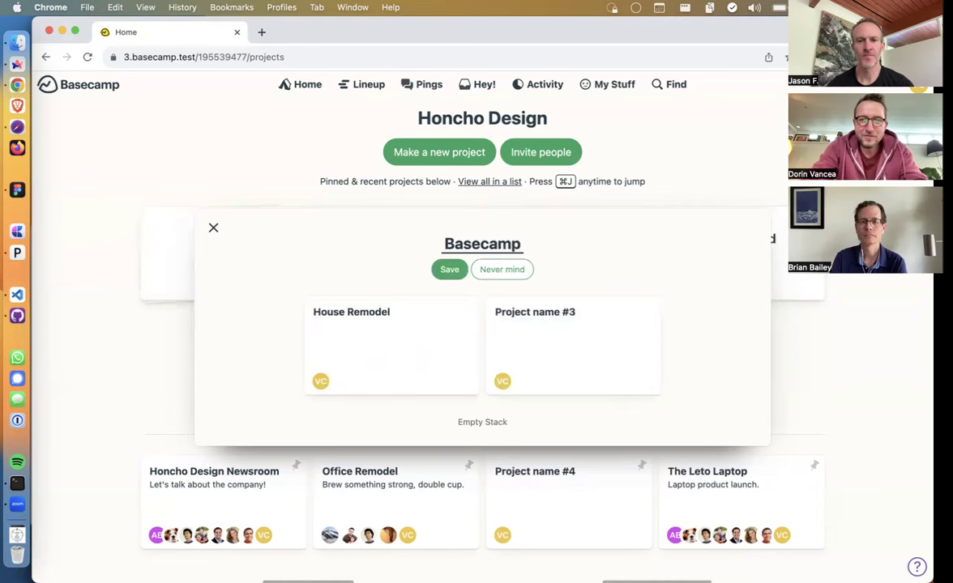
{"action": "key", "text": "Return"}
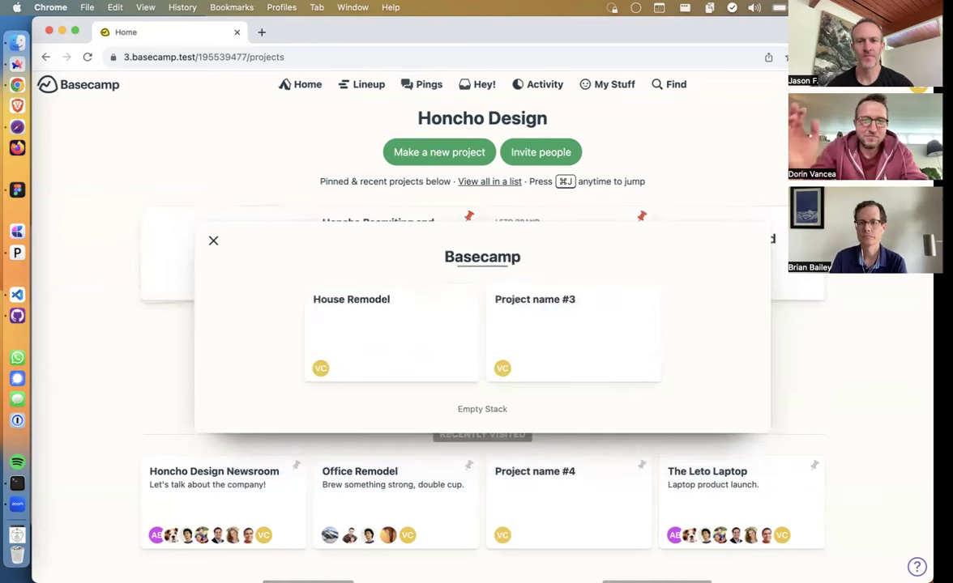
{"action": "left_click", "coordinate": [213, 228]}
{"action": "left_click_drag", "start_coordinate": [511, 313], "coordinate": [287, 166]}
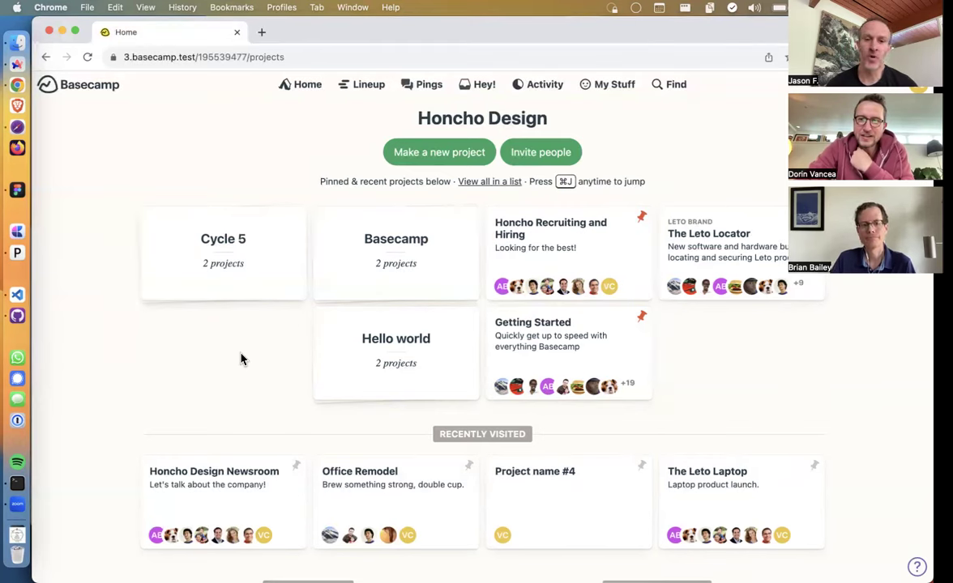
Open the Basecamp stack to reveal House Remodel and Project name #3.
{"action": "left_click", "coordinate": [403, 249]}
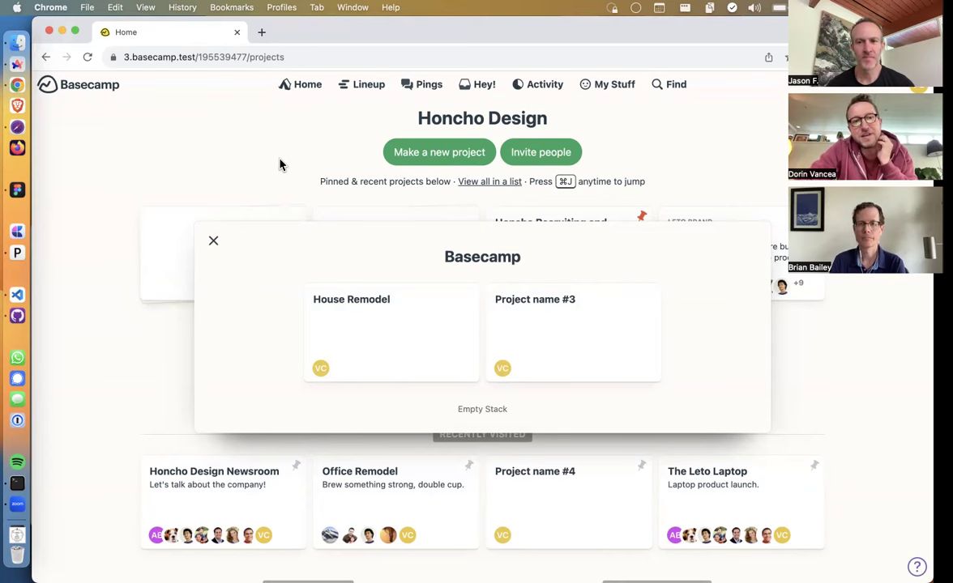
Stack Project name #4 onto The Leto Laptop to form a fourth two-project 'New stack'.
{"action": "key", "text": "Escape"}
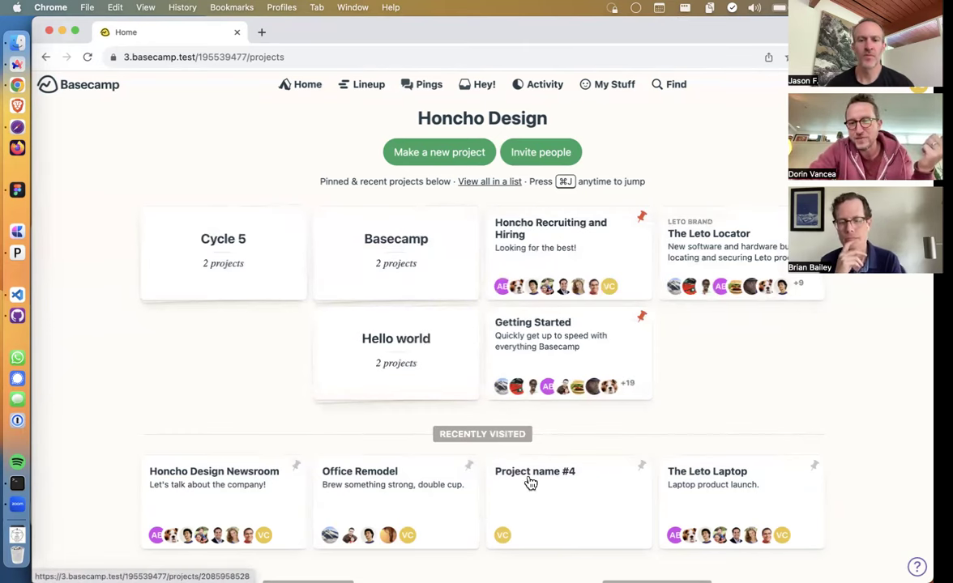
{"action": "left_click_drag", "start_coordinate": [531, 481], "coordinate": [709, 507]}
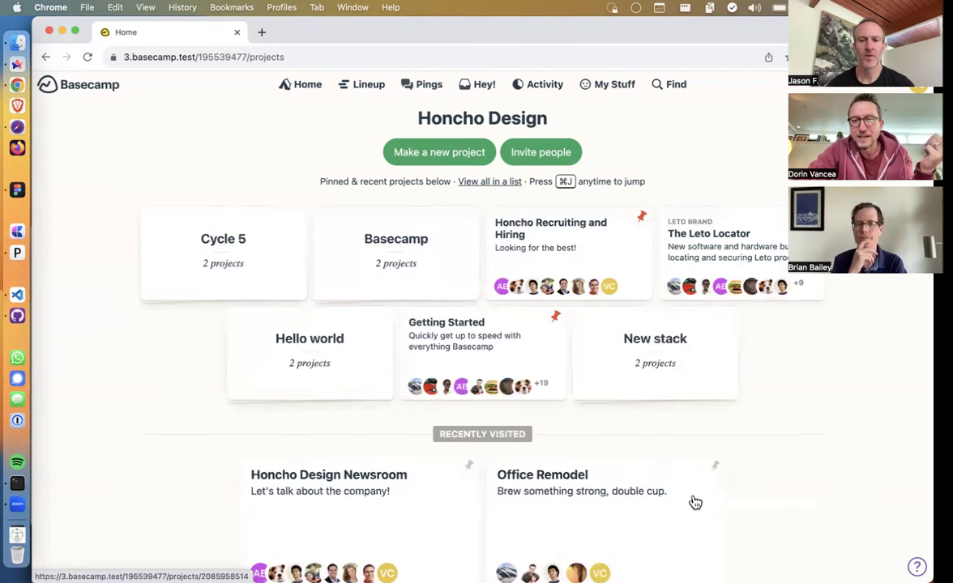
{"action": "left_click", "coordinate": [642, 345]}
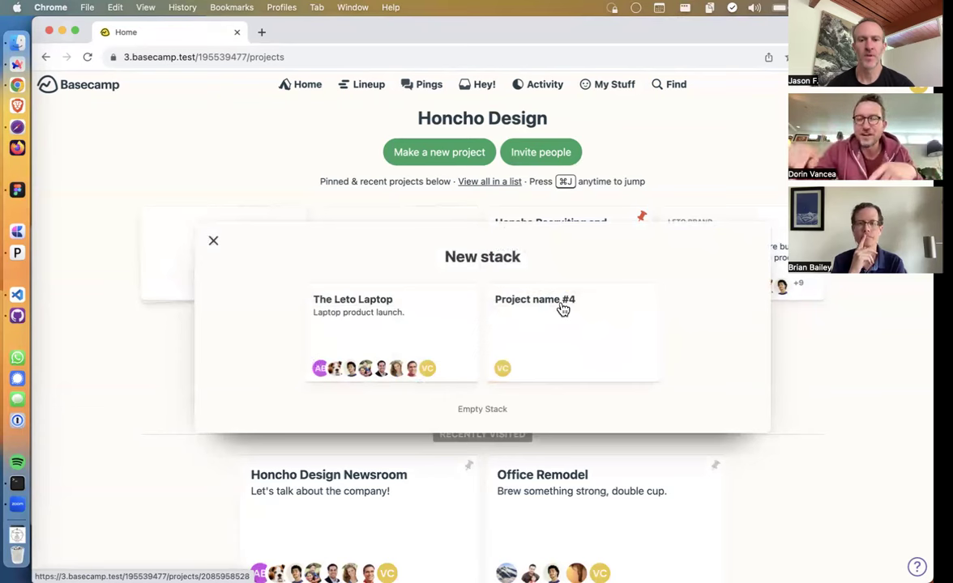
{"action": "left_click", "coordinate": [279, 159]}
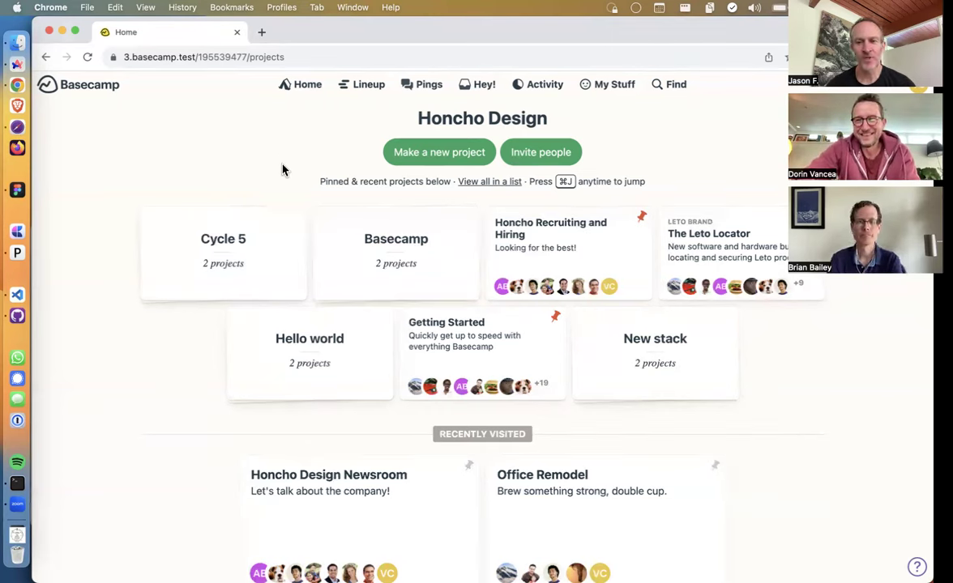
Show the Figma stacks design at 100% with the interface hidden, then bring up Arc.
{"action": "left_click", "coordinate": [16, 191]}
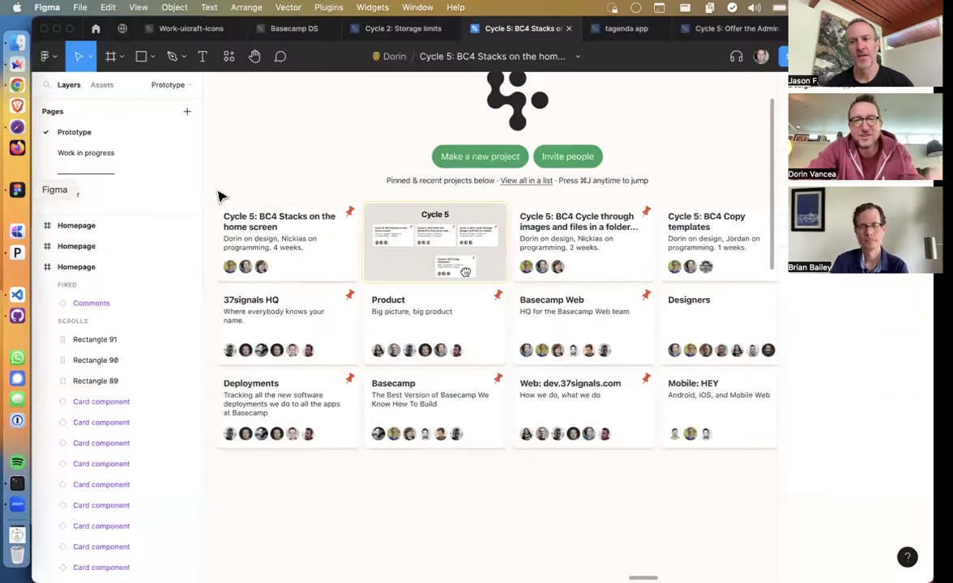
{"action": "key", "text": "shift+0"}
{"action": "key", "text": "super+backslash"}
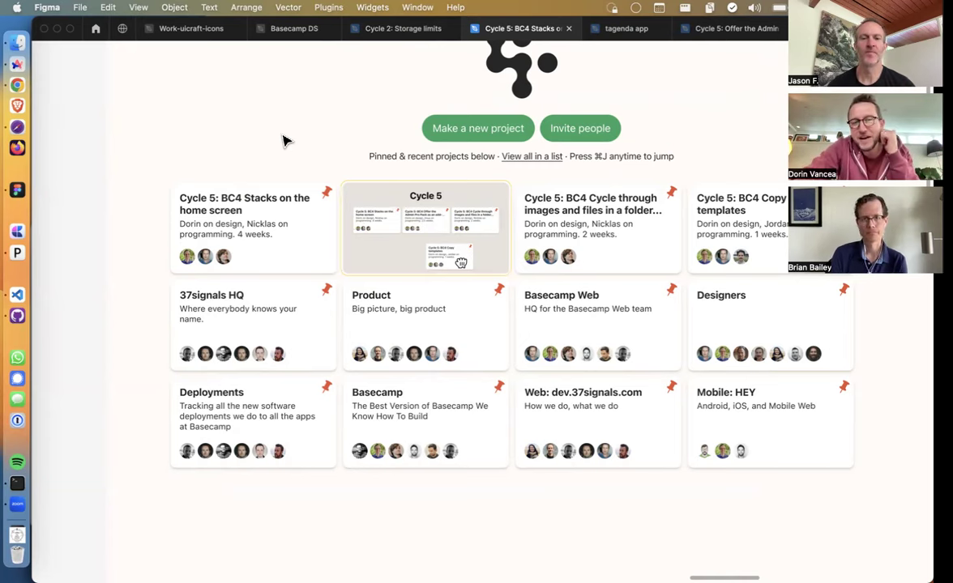
{"action": "scroll", "coordinate": [273, 132], "scroll_direction": "up", "scroll_amount": 2}
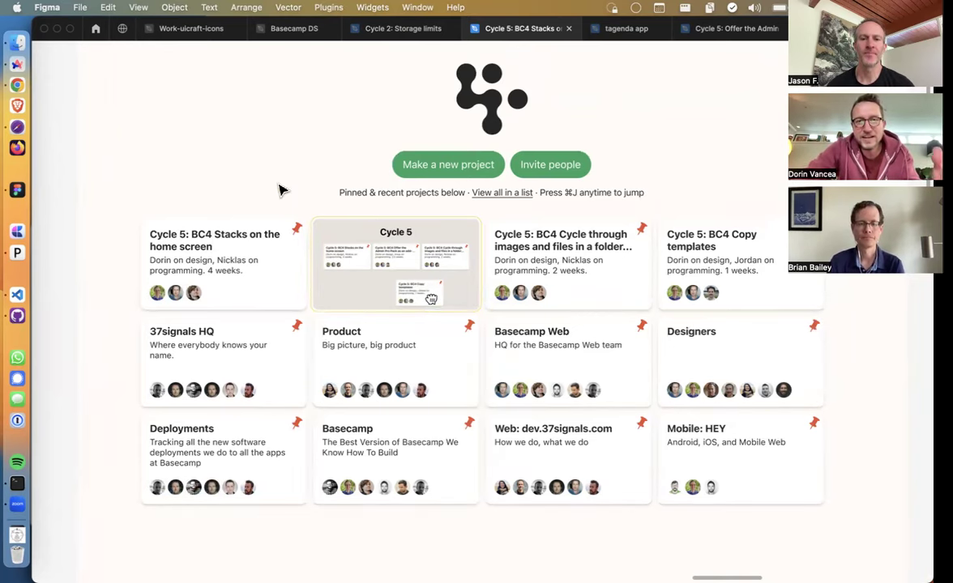
{"action": "left_click", "coordinate": [17, 64]}
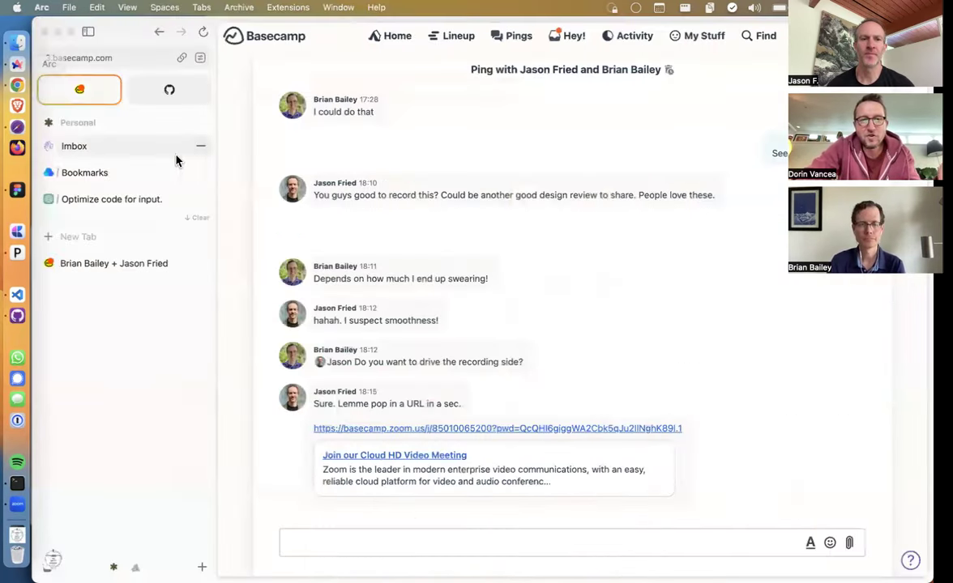
Open the Basecamp stack in Chrome, then go back to the Figma home-screen mockup.
{"action": "left_click", "coordinate": [10, 87]}
{"action": "left_click", "coordinate": [340, 236]}
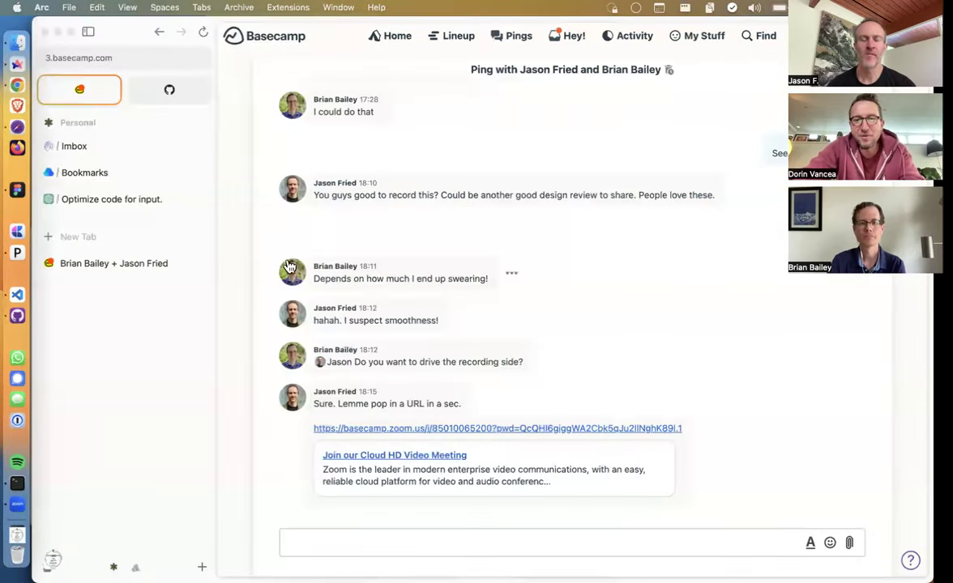
{"action": "left_click", "coordinate": [17, 189]}
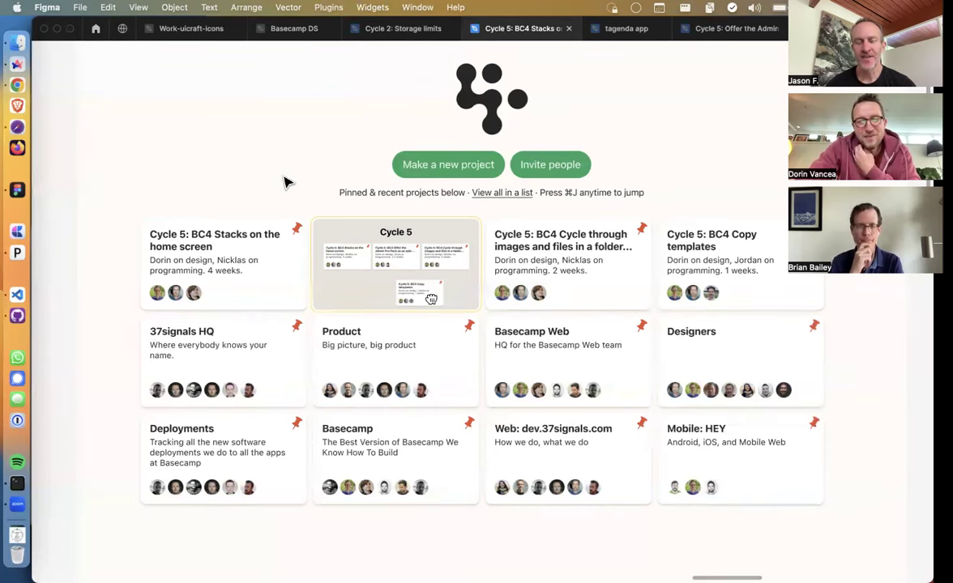
{"action": "scroll", "coordinate": [285, 182], "scroll_direction": "right", "scroll_amount": 2}
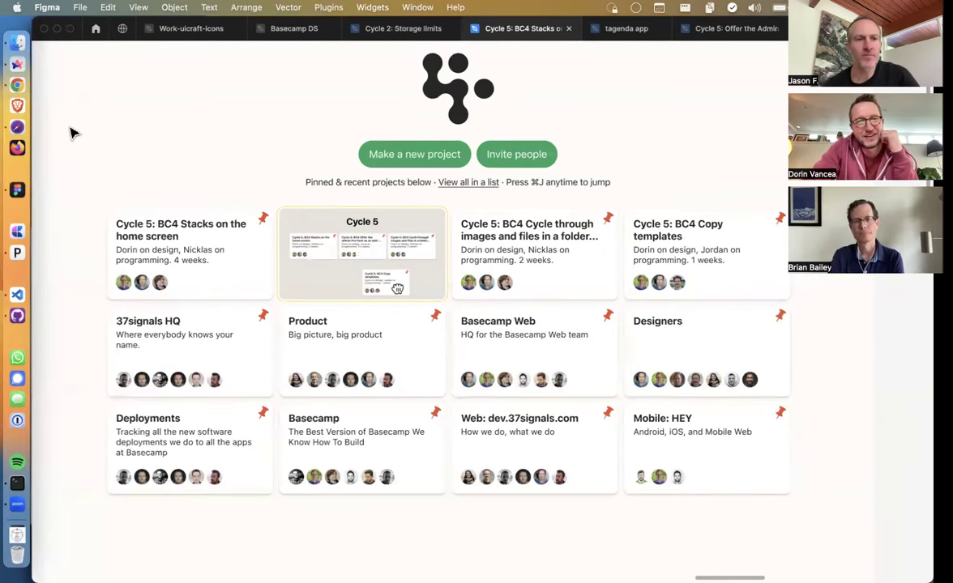
Close the Basecamp stack in Chrome and hold Honcho Recruiting and Hiring over The Leto Locator.
{"action": "left_click", "coordinate": [17, 84]}
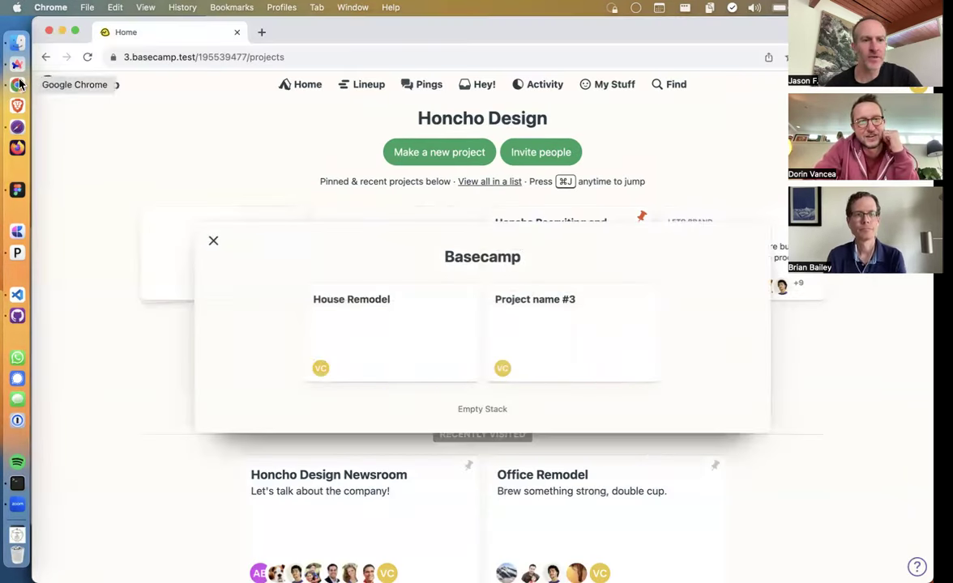
{"action": "left_click", "coordinate": [214, 244]}
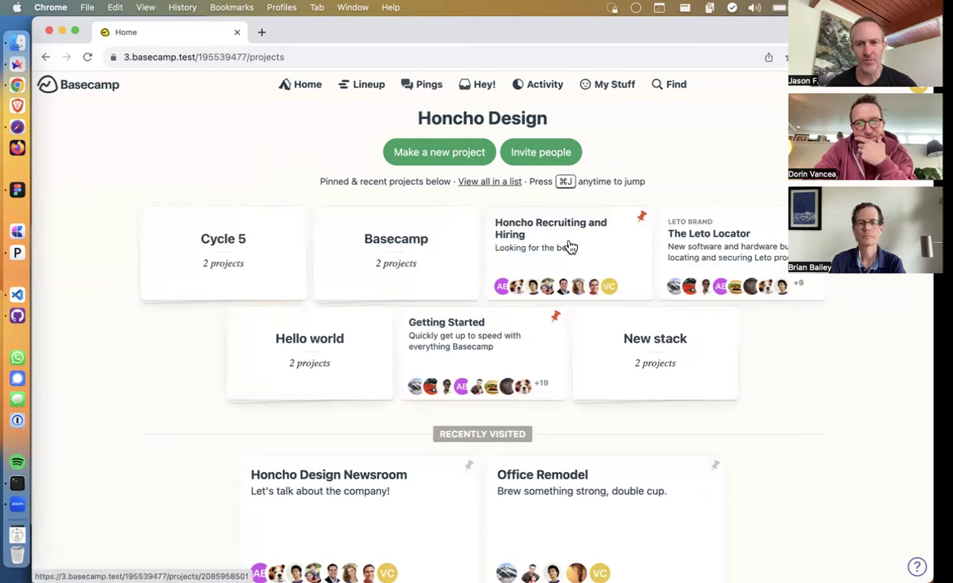
{"action": "left_click_drag", "start_coordinate": [542, 247], "coordinate": [713, 280]}
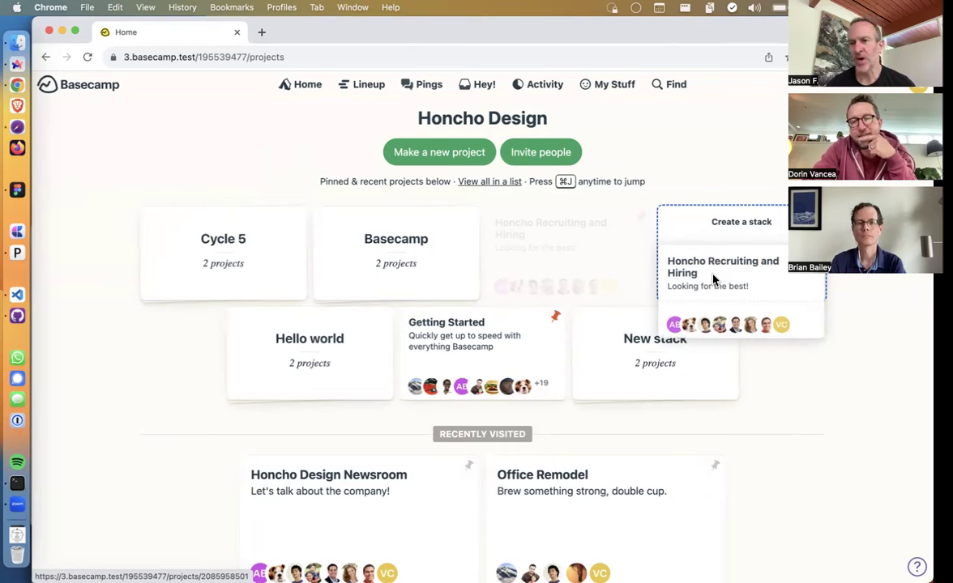
{"action": "mouse_move", "coordinate": [713, 280]}
{"action": "left_mouse_down"}
{"action": "mouse_move", "coordinate": [585, 253]}
{"action": "mouse_move", "coordinate": [701, 280]}
{"action": "left_mouse_up"}
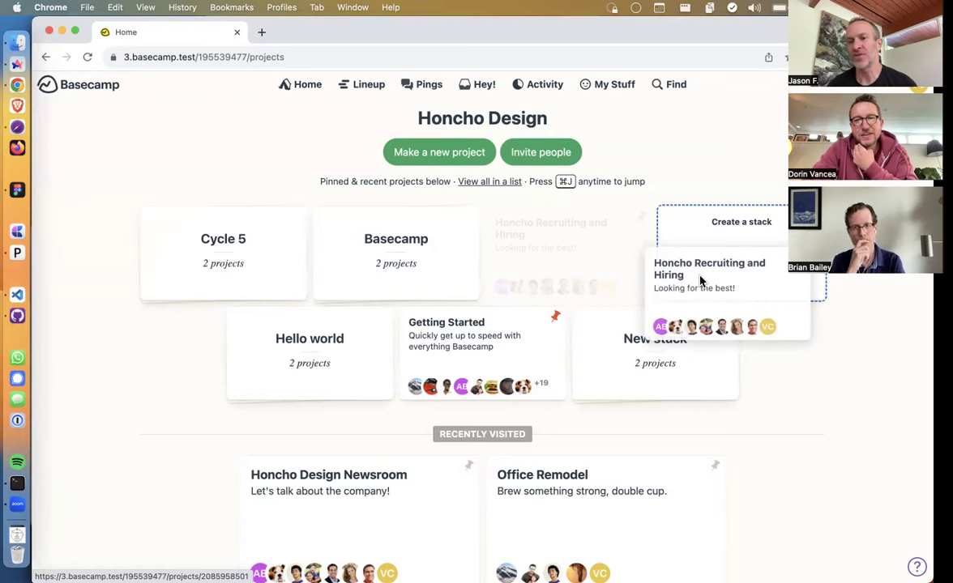
{"action": "left_click_drag", "start_coordinate": [701, 280], "coordinate": [576, 247]}
Empty House Remodel and Project name #3 out of the Basecamp stack and delete it.
{"action": "left_click", "coordinate": [402, 234]}
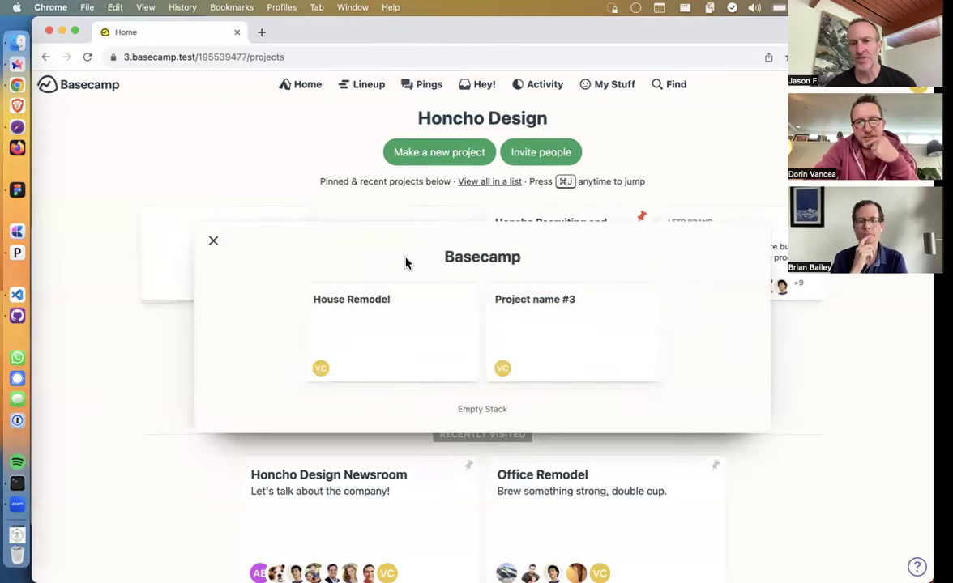
{"action": "left_click", "coordinate": [478, 411]}
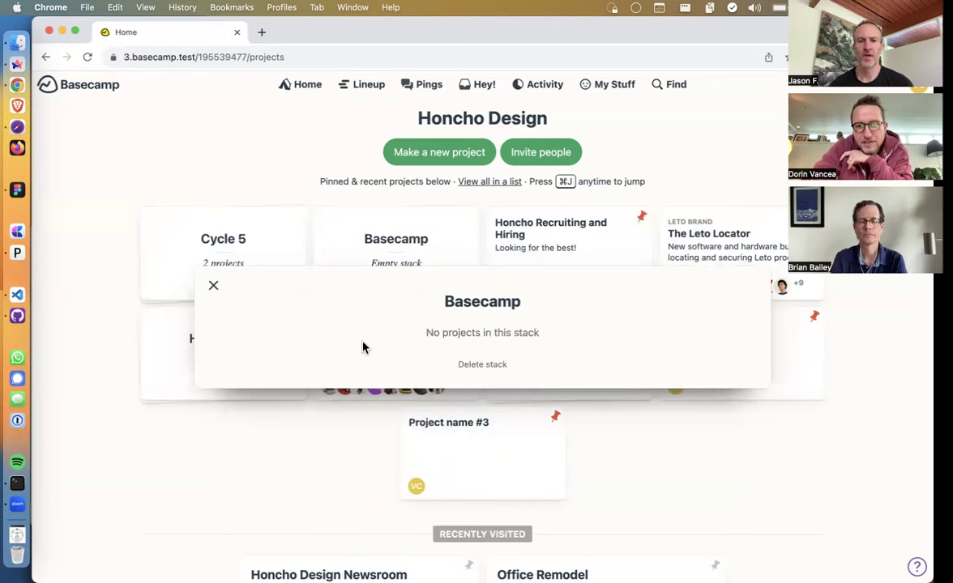
{"action": "left_click_drag", "start_coordinate": [428, 333], "coordinate": [504, 335]}
{"action": "left_click", "coordinate": [539, 344]}
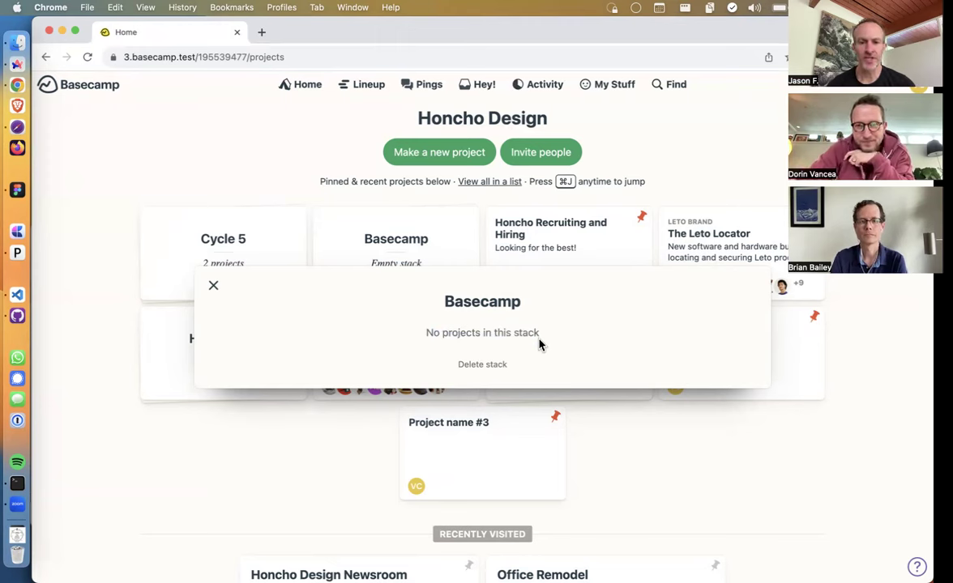
{"action": "left_click", "coordinate": [487, 365]}
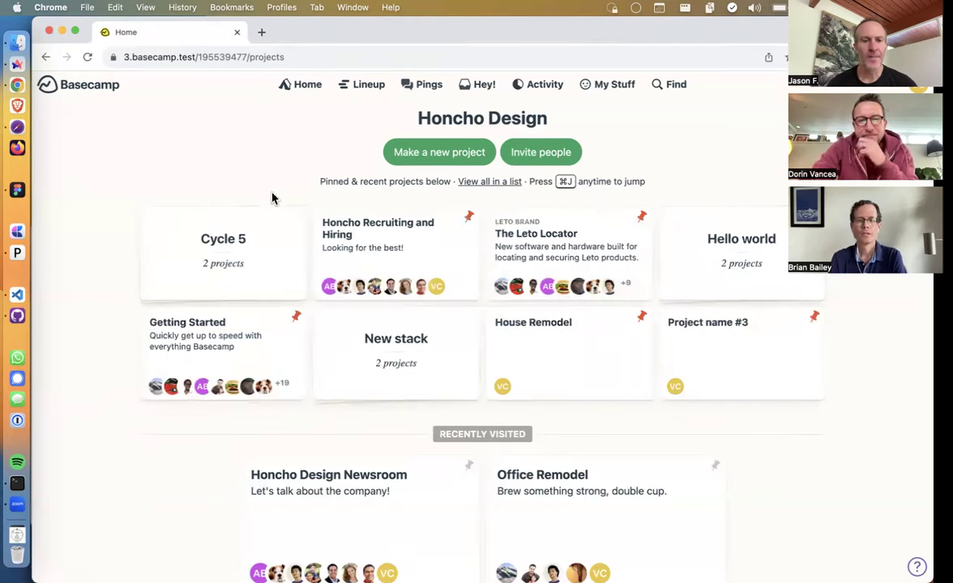
Open the Cycle 5 stack showing Project name #2 and Project name #1.
{"action": "left_click", "coordinate": [209, 256]}
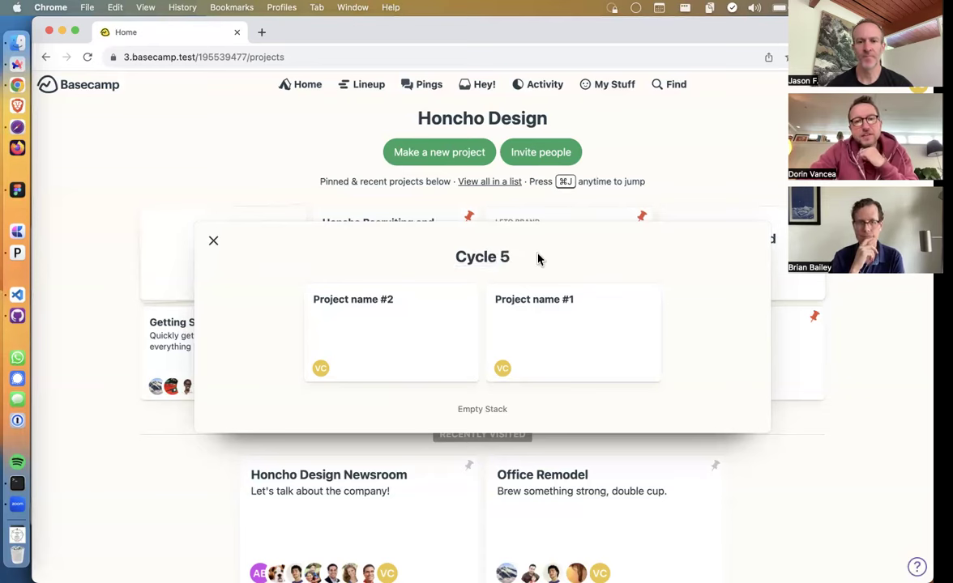
Start renaming the Cycle 5 stack, then cancel with Never mind, leaving the name unchanged.
{"action": "left_click", "coordinate": [486, 257]}
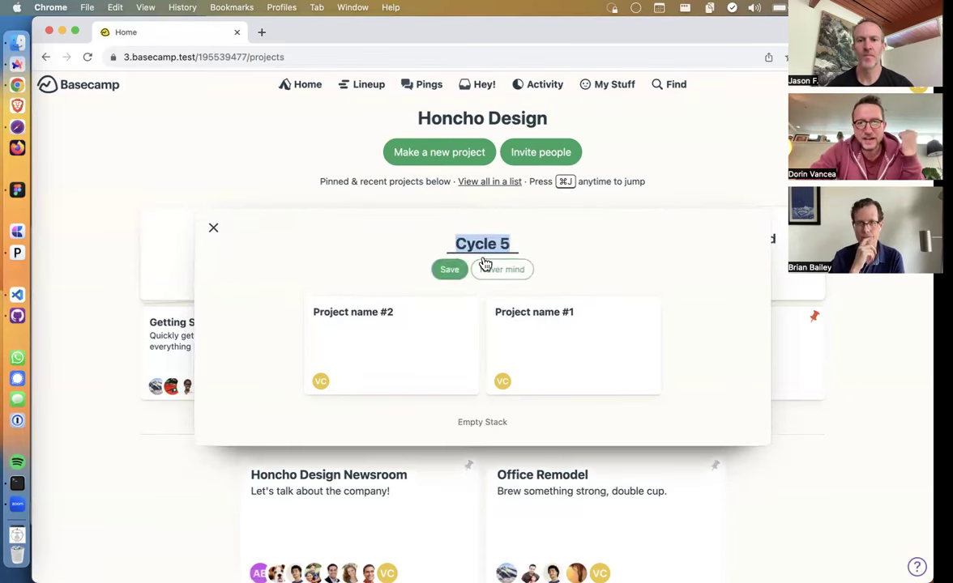
{"action": "left_click", "coordinate": [453, 244]}
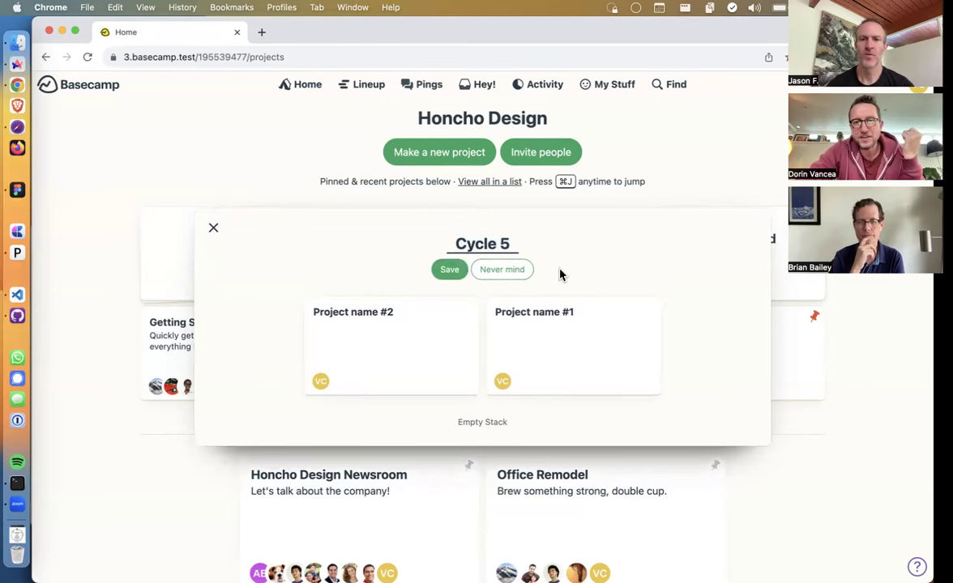
{"action": "left_click", "coordinate": [502, 270]}
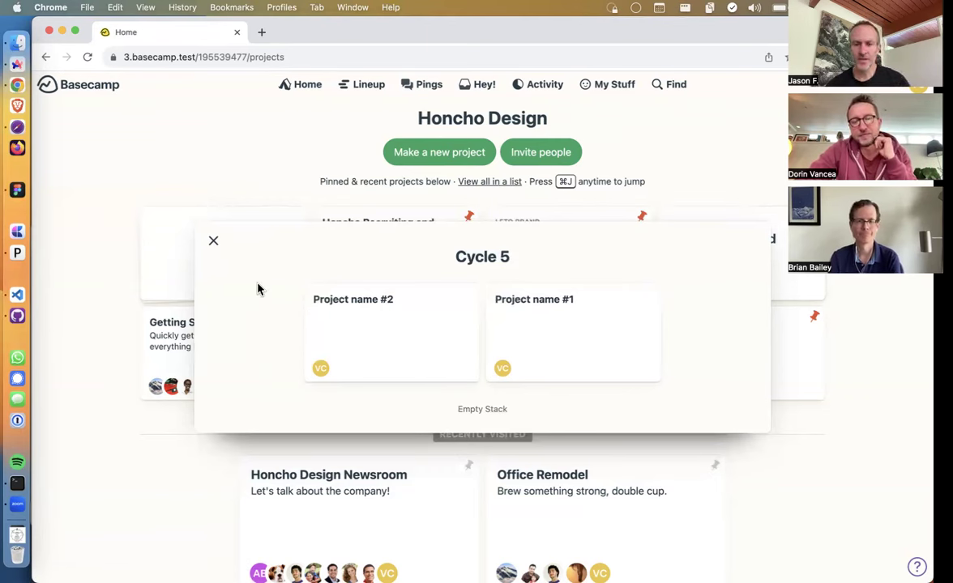
Reopen the Cycle 5 name field for editing and dismiss the browser's autofill suggestions.
{"action": "left_click", "coordinate": [478, 253]}
{"action": "left_click", "coordinate": [463, 244]}
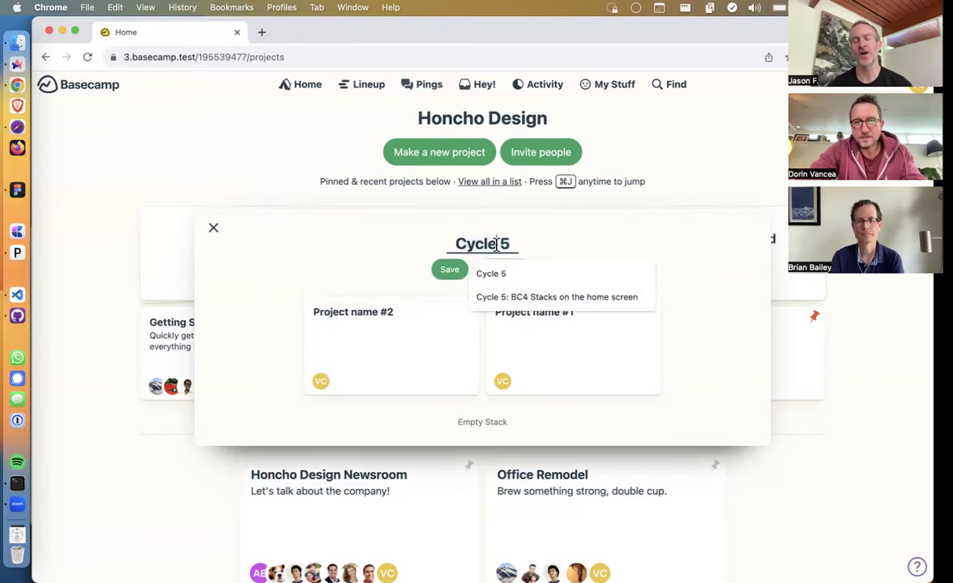
{"action": "key", "text": "Escape"}
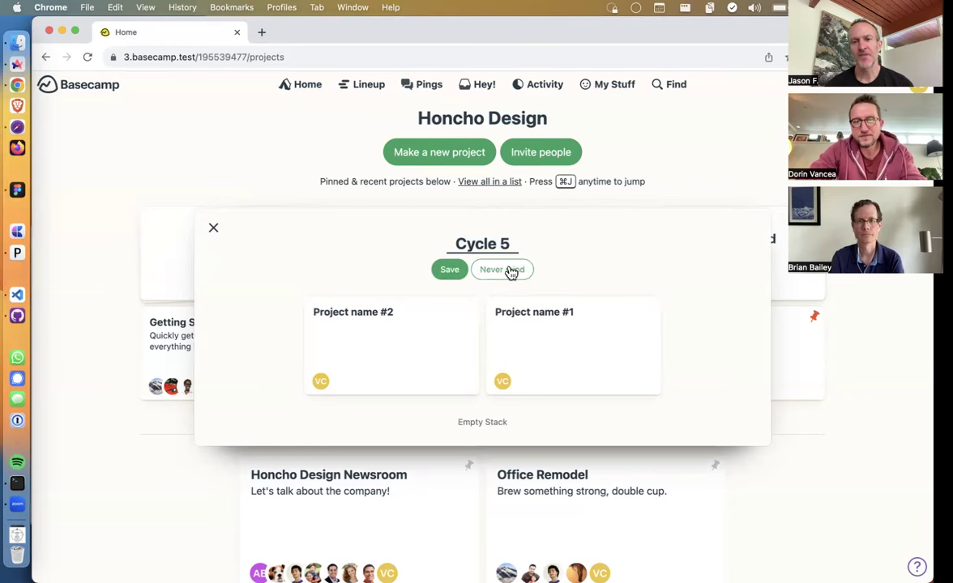